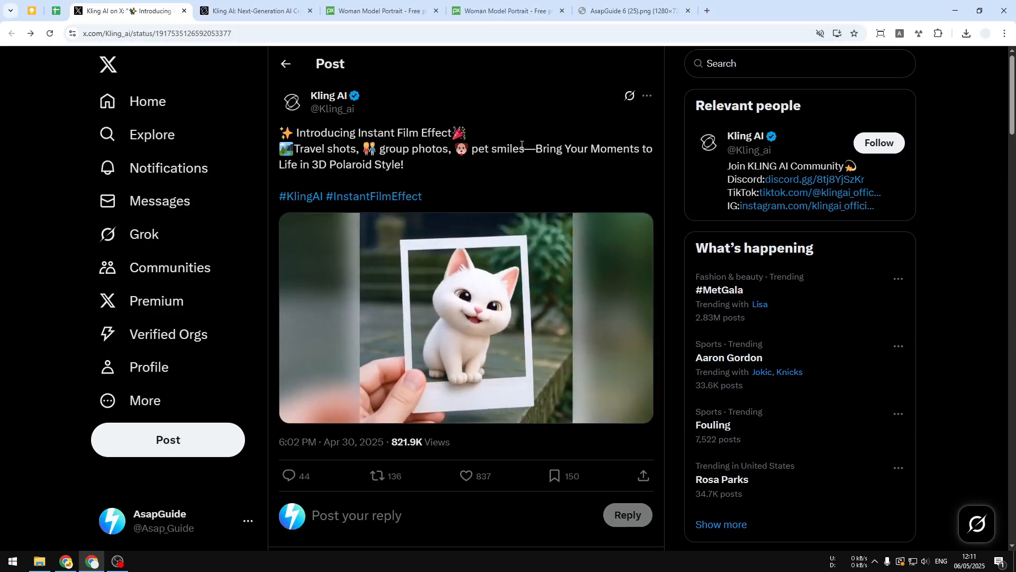
- Compare the existing Instant Film video of the blonde character with its source photo AsapGuide 6 (25).png and play the video
click(284, 5)
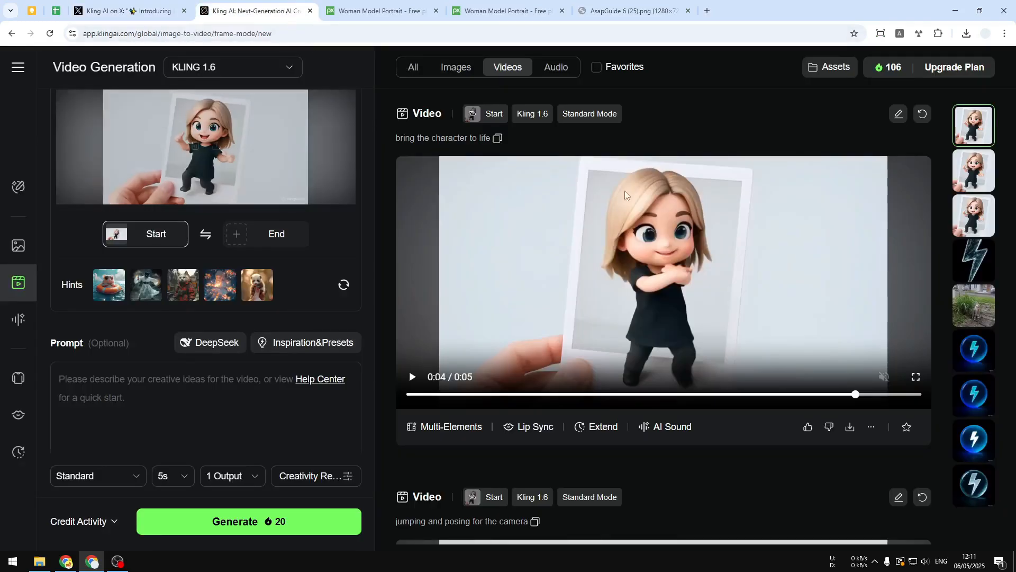
click(622, 4)
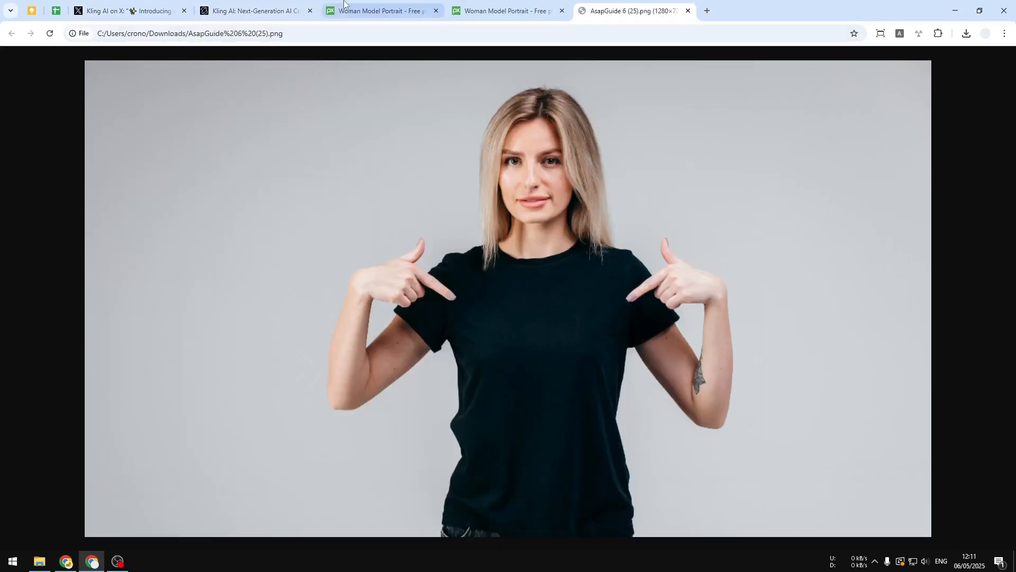
click(281, 8)
mouse_move(195, 162)
click(607, 276)
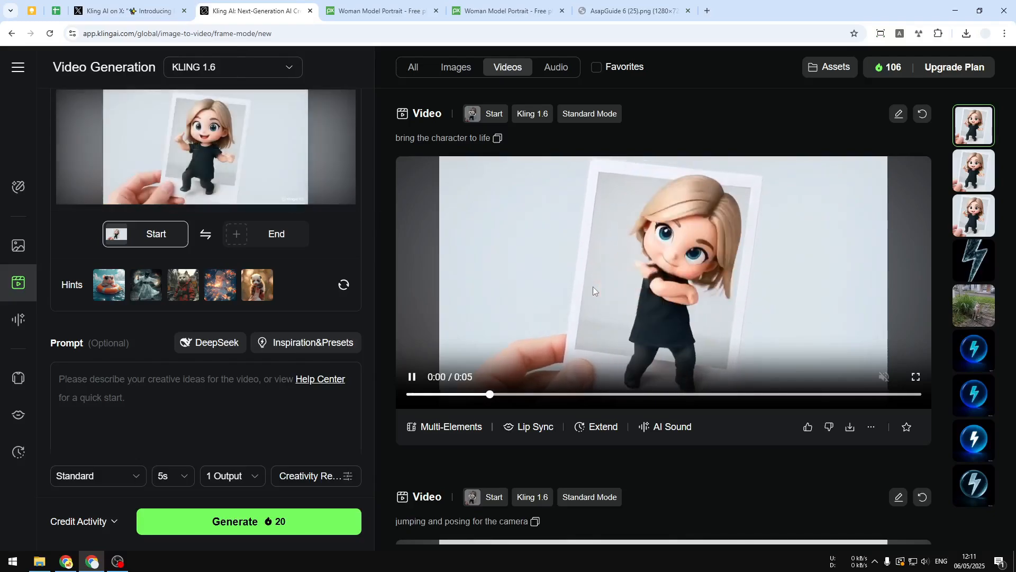
- Open Kling AI in a new browser tab and select the Instant Film effect
key(ctrl+t)
text(klin)
key(Return)
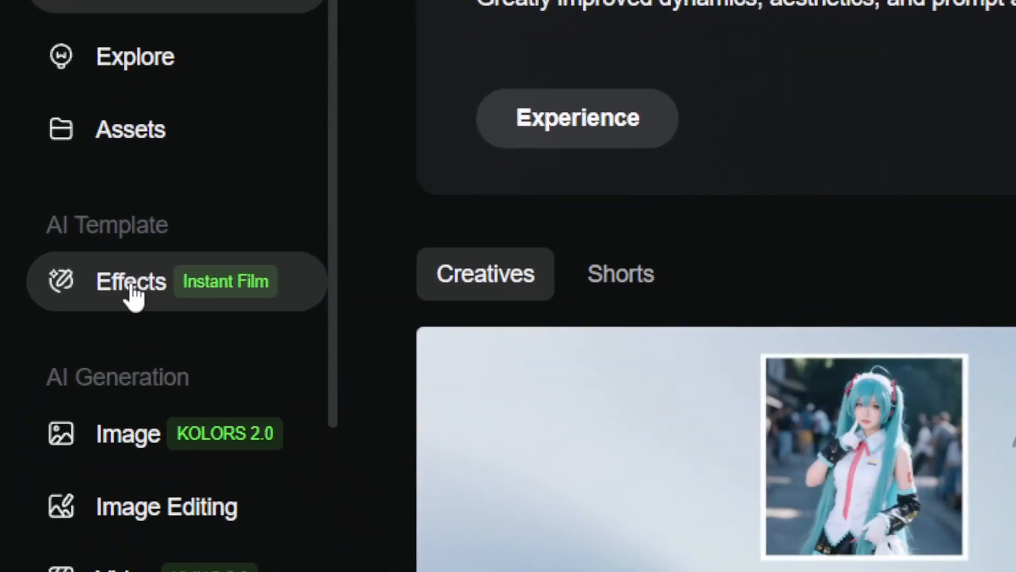
click(67, 254)
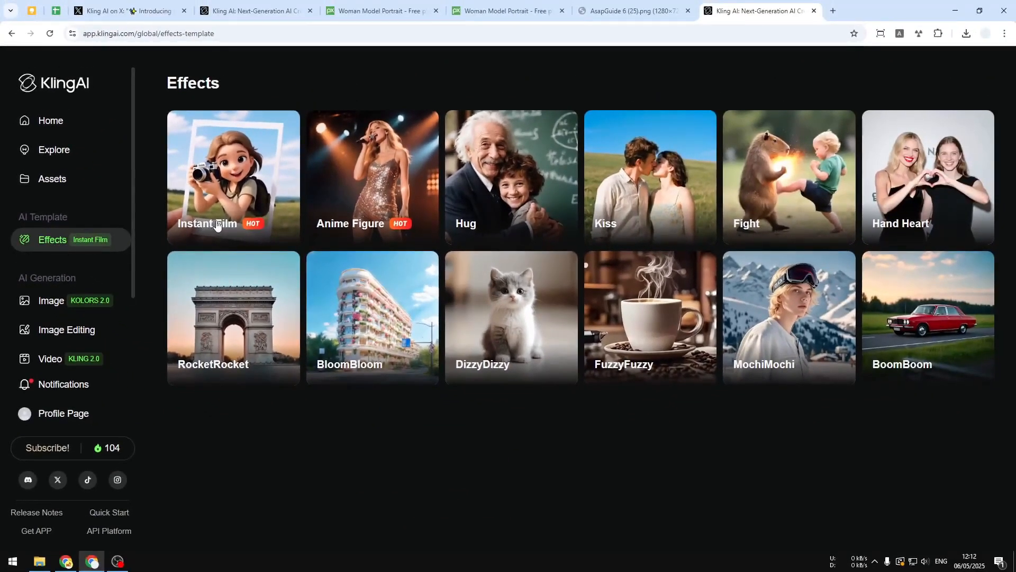
click(217, 225)
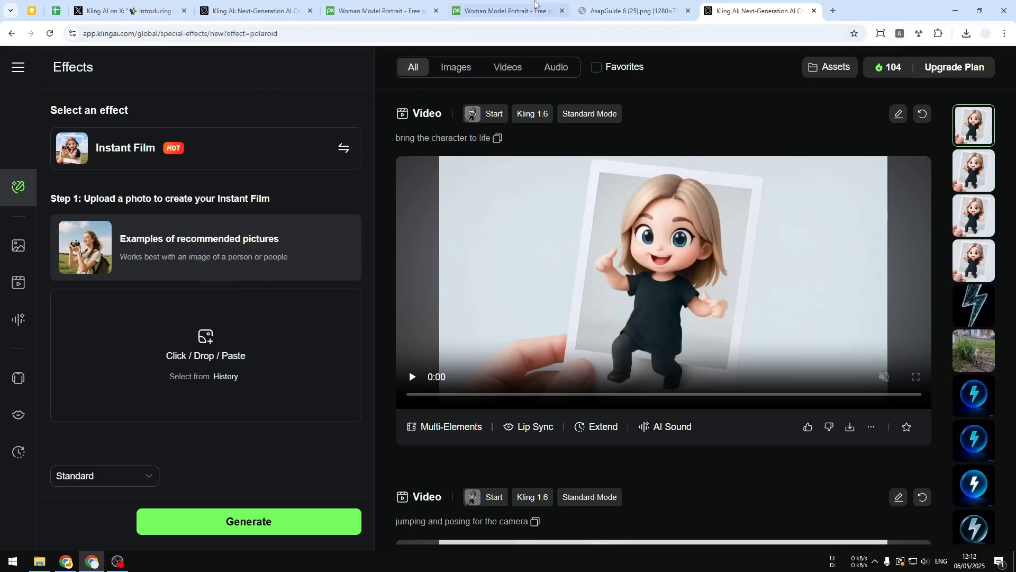
- Upload the Pixabay photo of the woman holding a brown dog and generate its Instant Film image
click(533, 3)
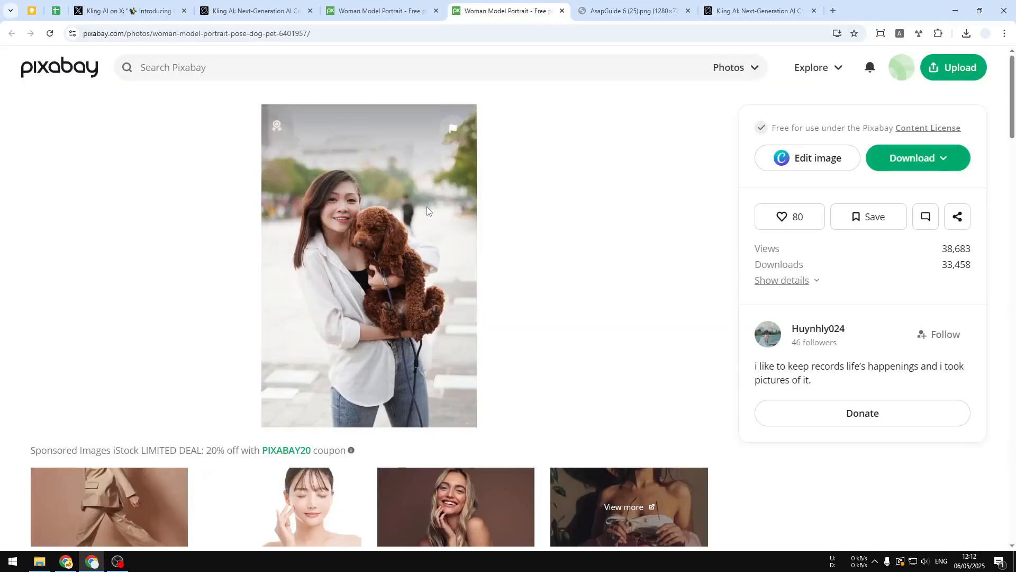
click(766, 5)
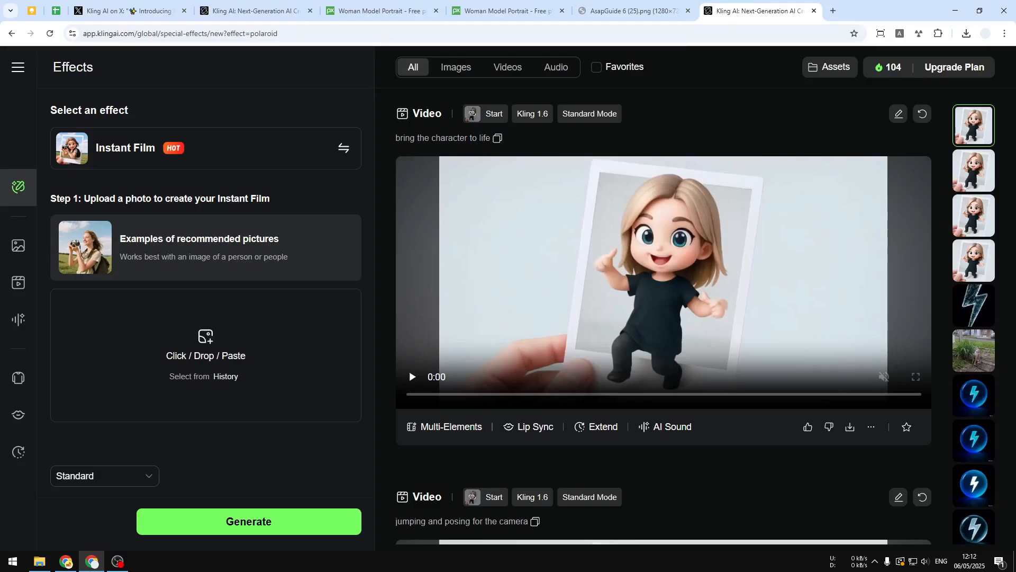
drag(767, 21, 196, 353)
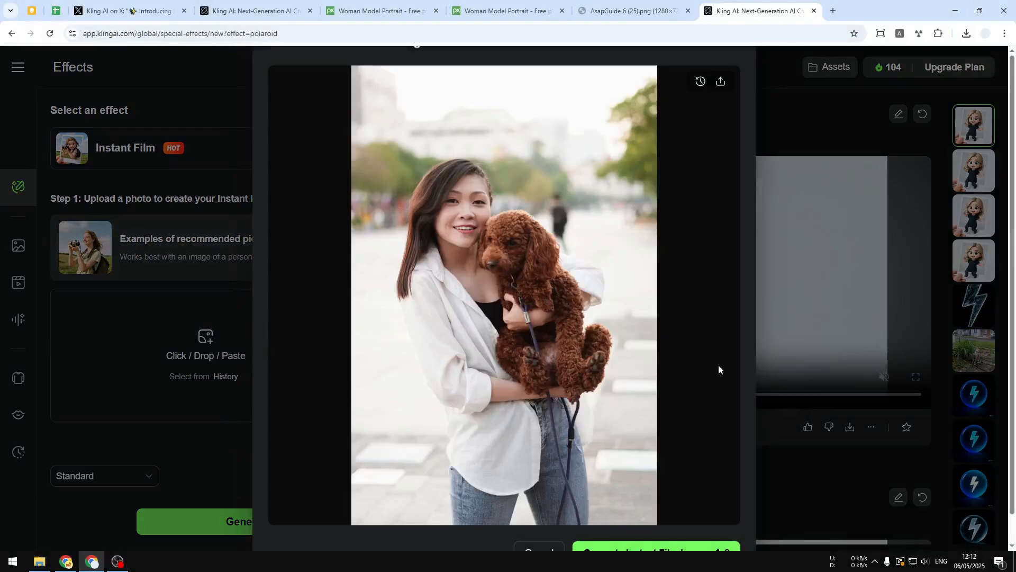
scroll(622, 475, down, 1)
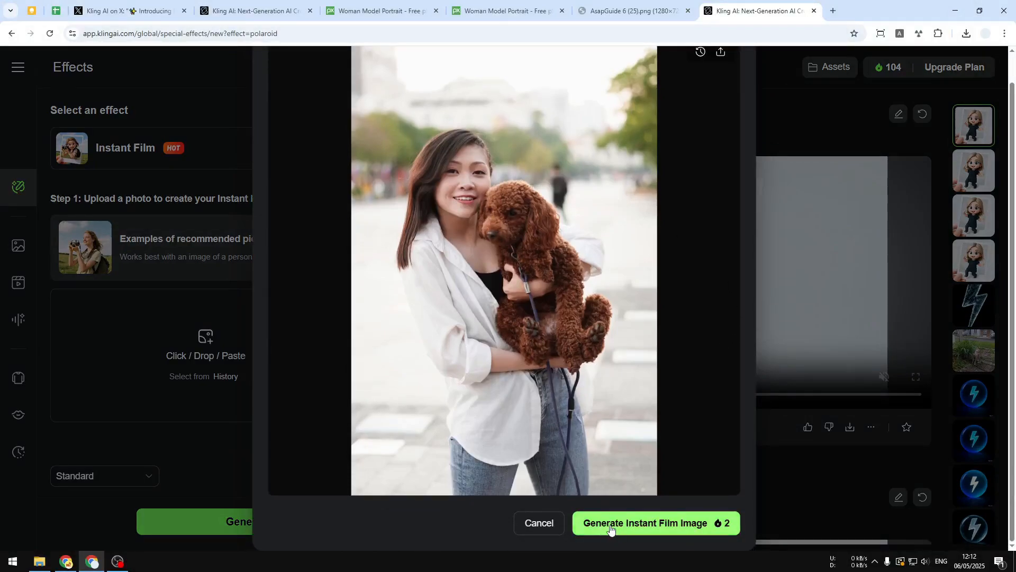
click(703, 523)
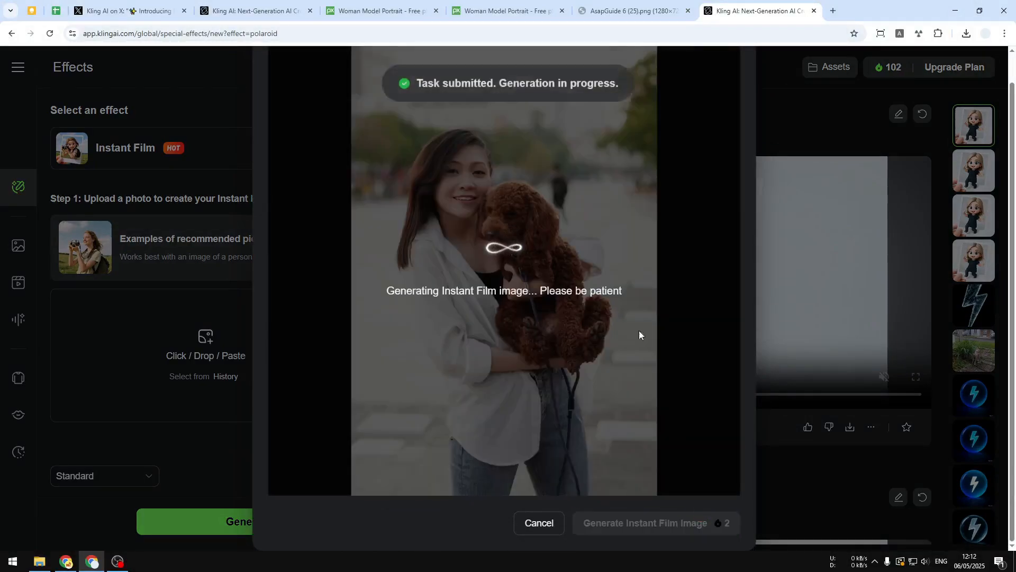
- Review the generated Instant Film image of the woman and dog and accept it for the effect
scroll(601, 300, up, 1)
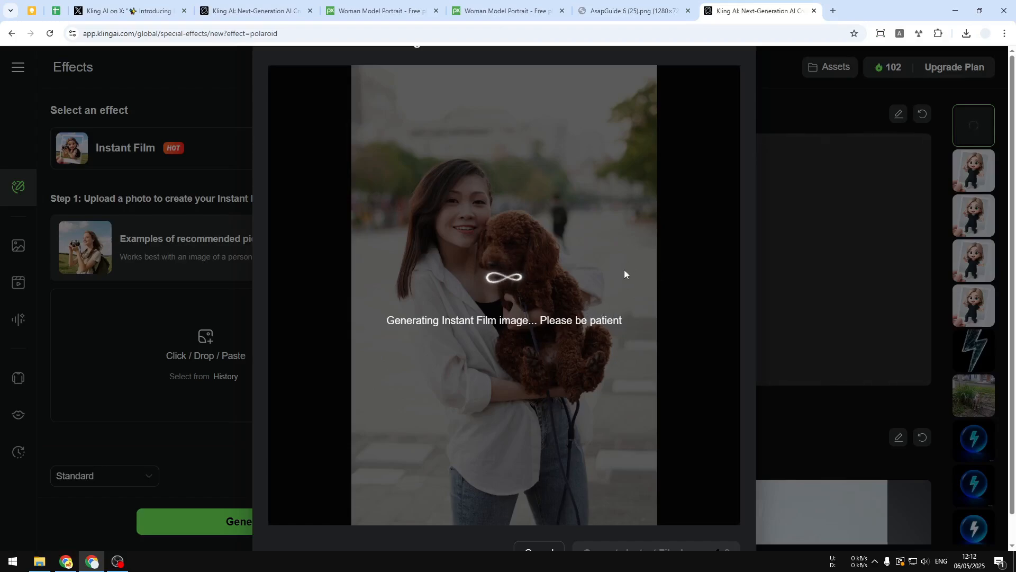
scroll(624, 269, down, 1)
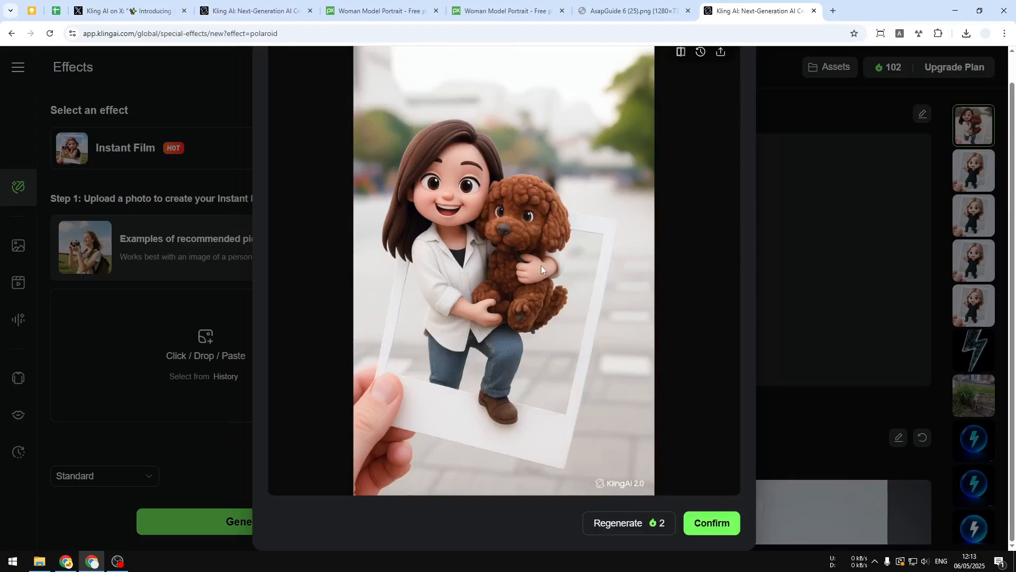
scroll(476, 254, up, 1)
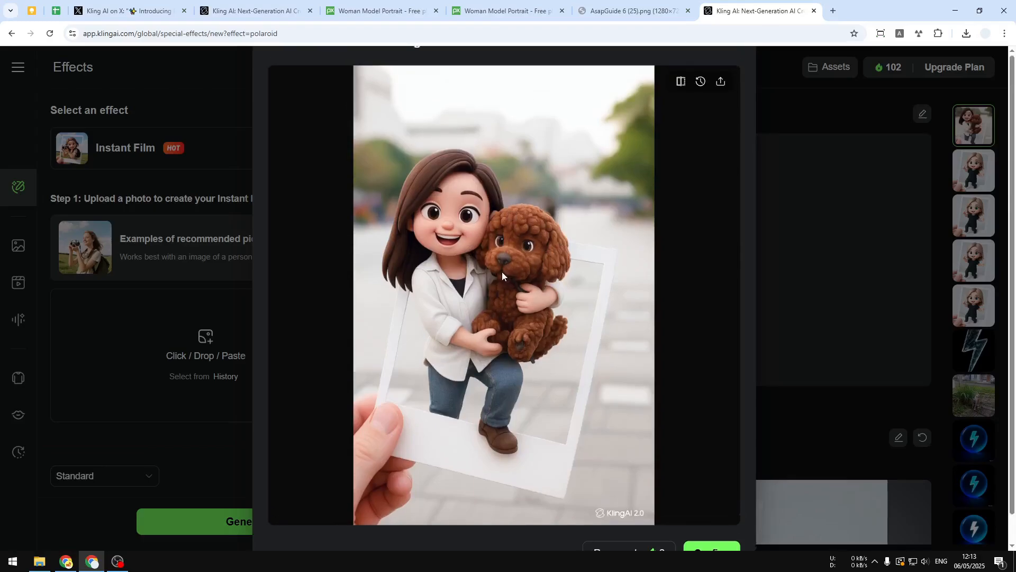
scroll(492, 286, down, 1)
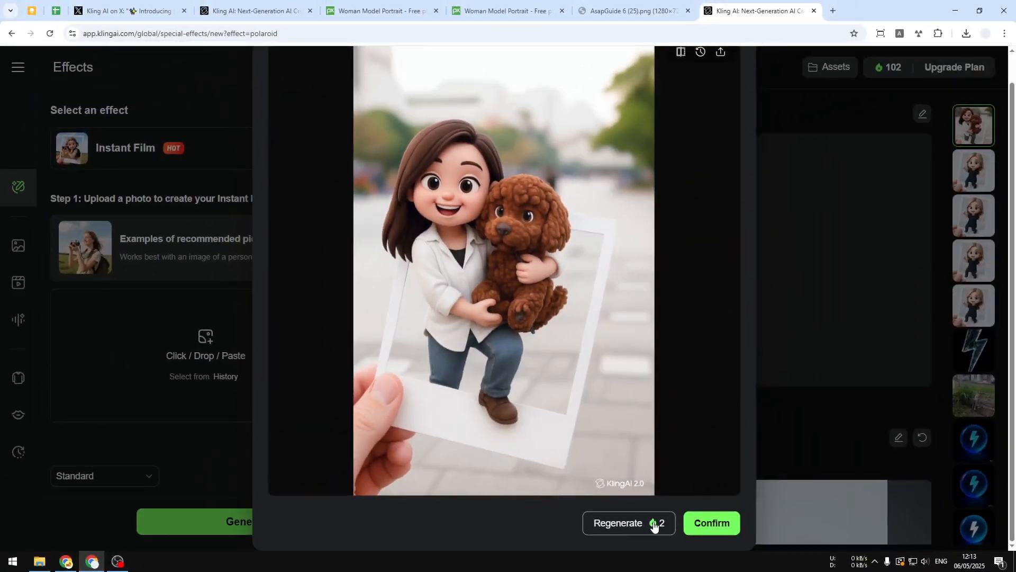
click(702, 530)
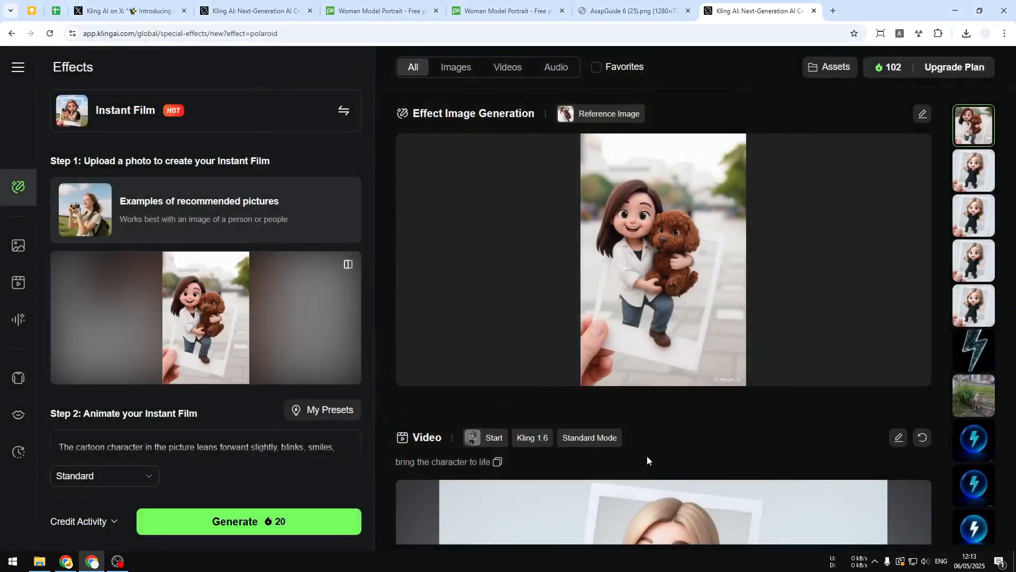
- Send the Instant Film image to Image to Video as the start frame and enter the prompt "bring the character to life"
mouse_move(744, 302)
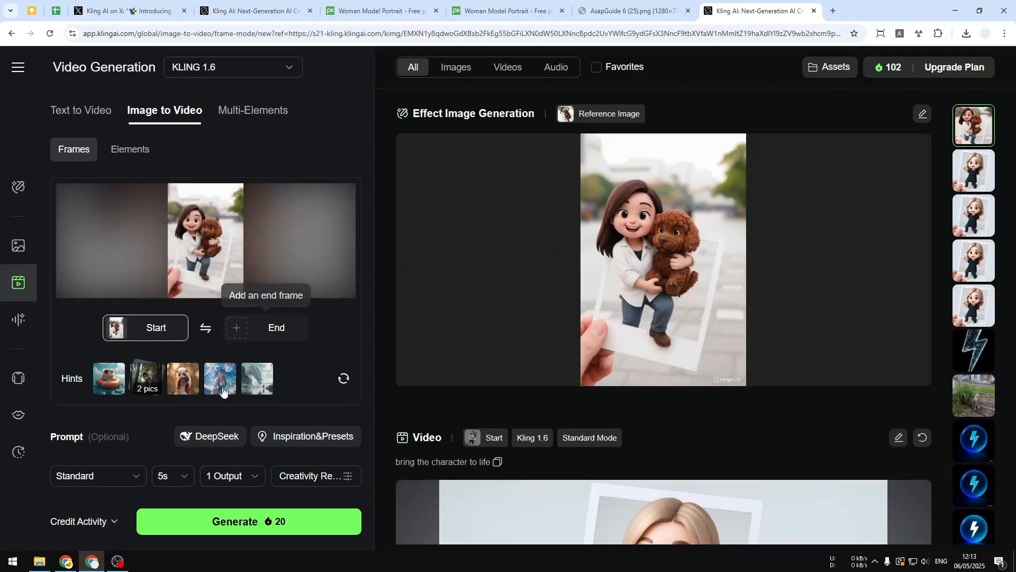
scroll(264, 326, down, 1)
mouse_move(256, 328)
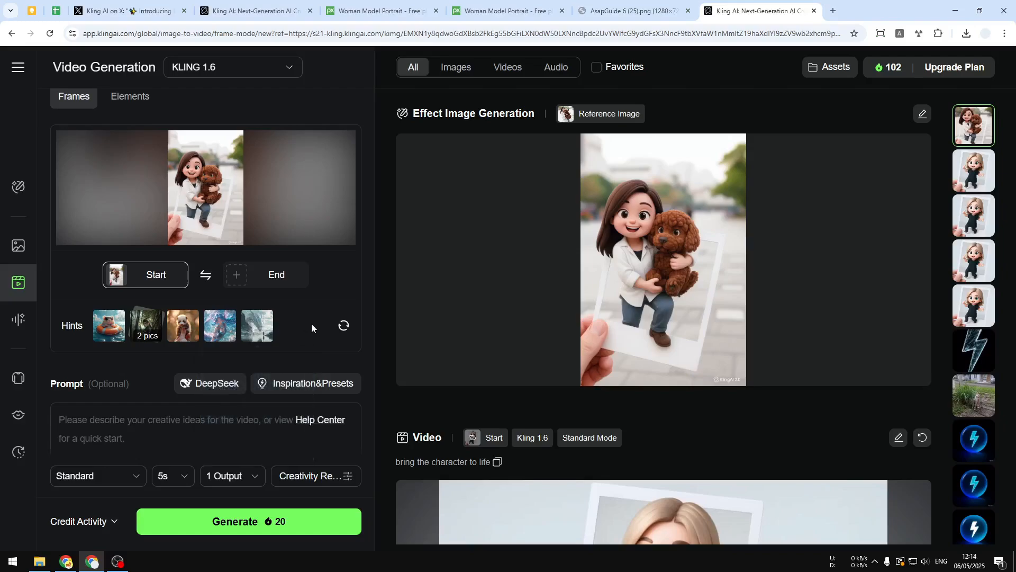
scroll(238, 349, down, 2)
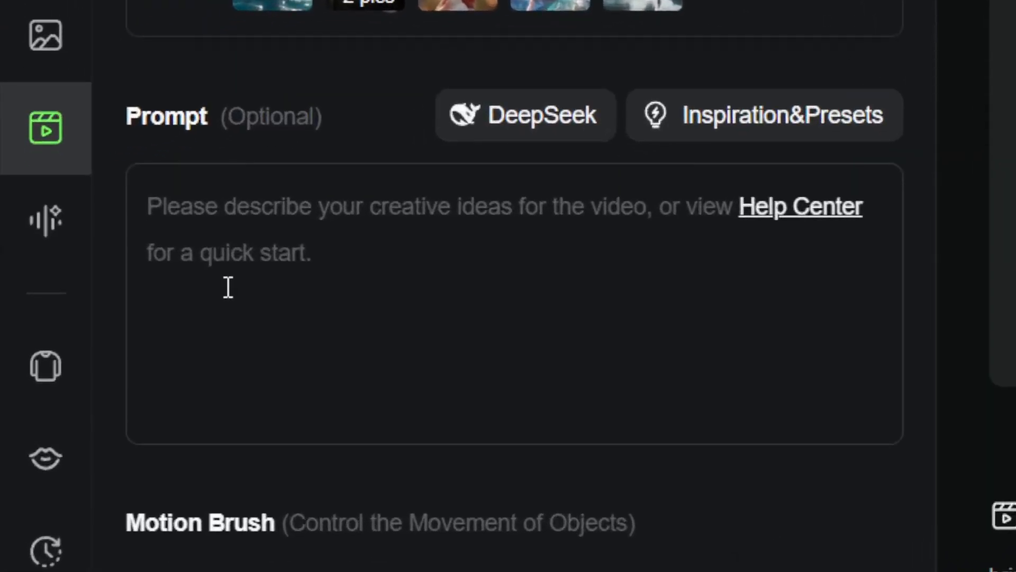
click(228, 287)
text(bring the char)
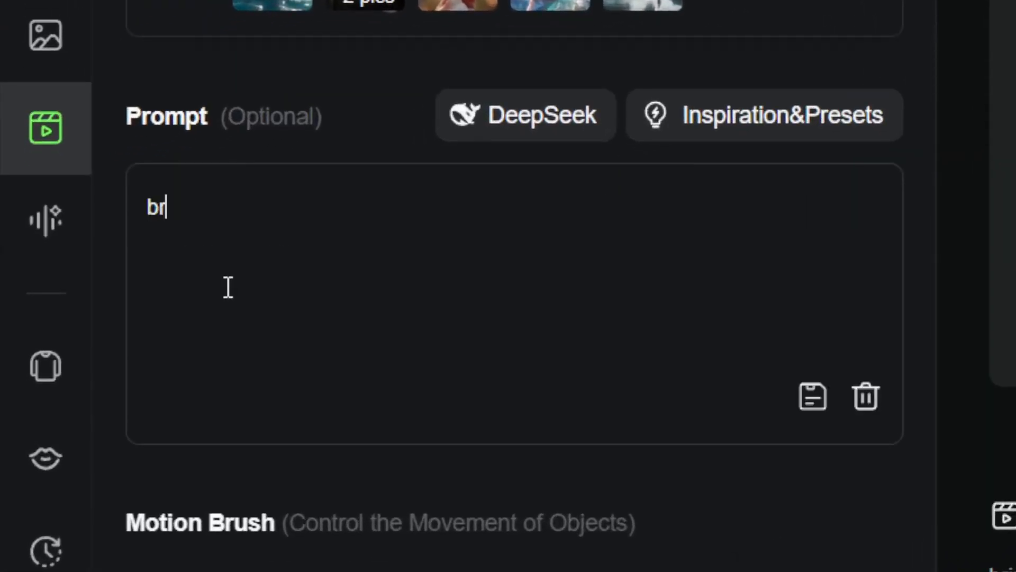
text(acter to life)
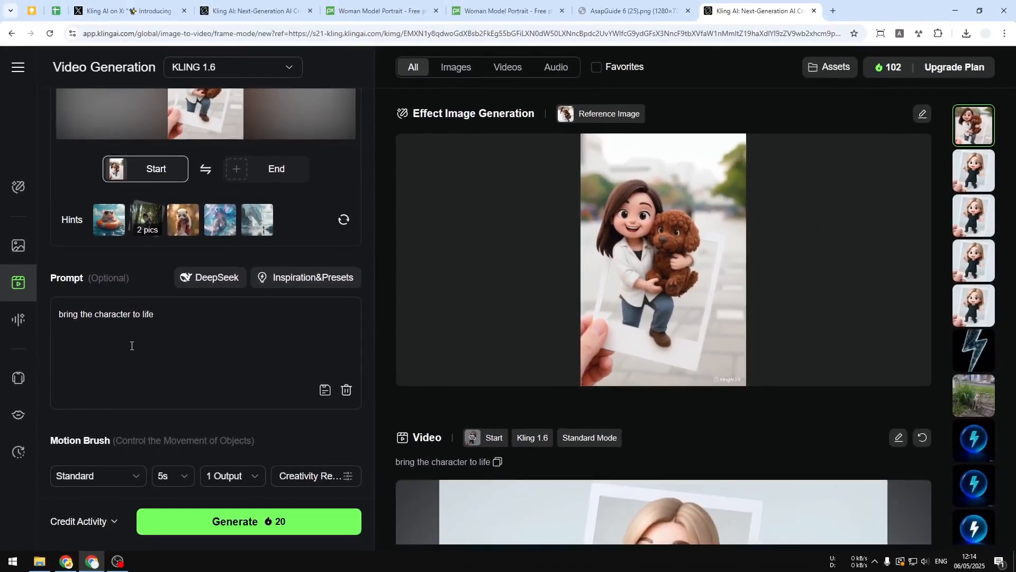
- Check the available generation modes and keep the video on Standard
scroll(132, 346, down, 1)
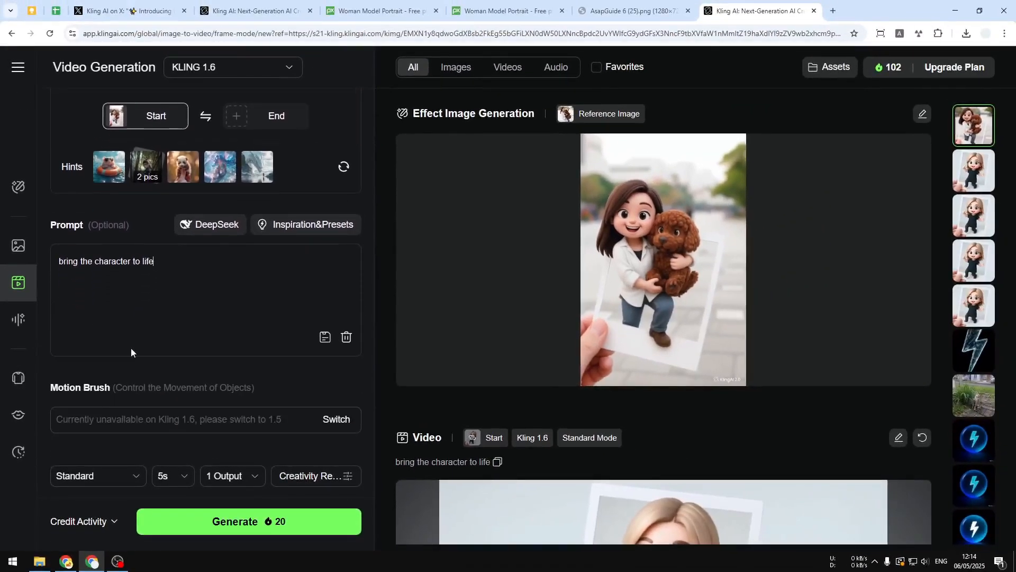
click(130, 473)
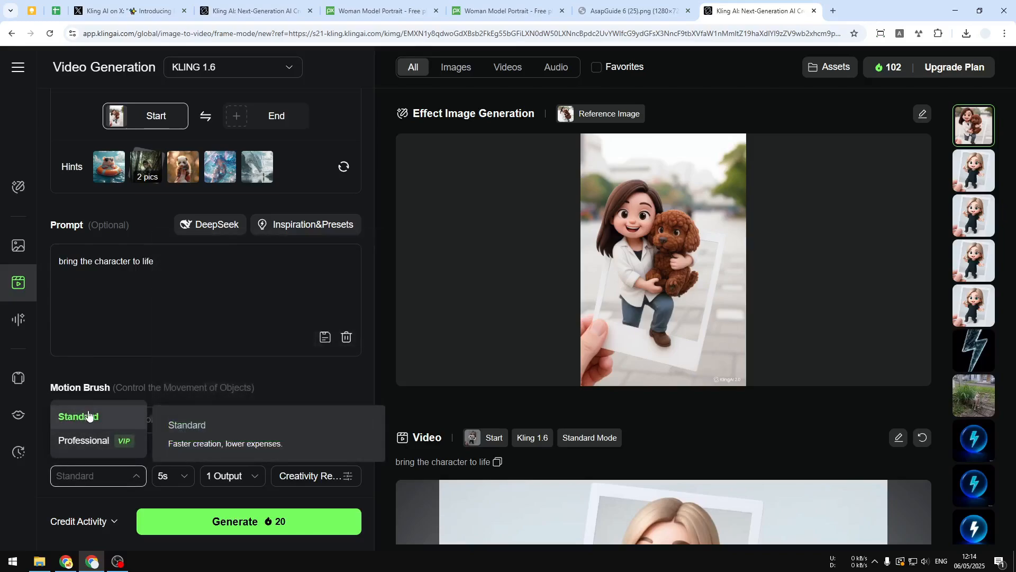
mouse_move(96, 434)
click(100, 427)
- Try a video duration of 10s and set it back to 5s
click(164, 476)
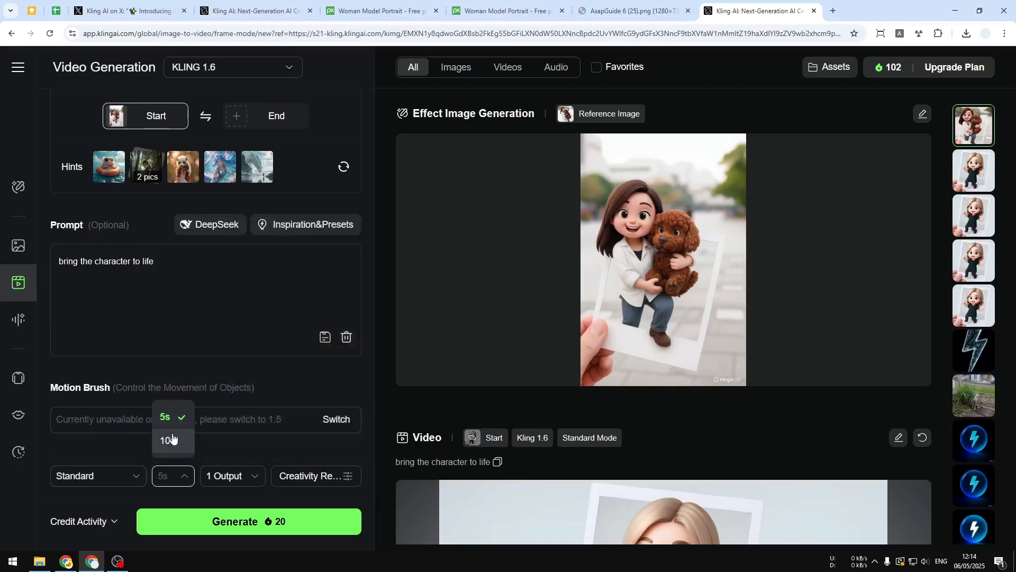
click(173, 443)
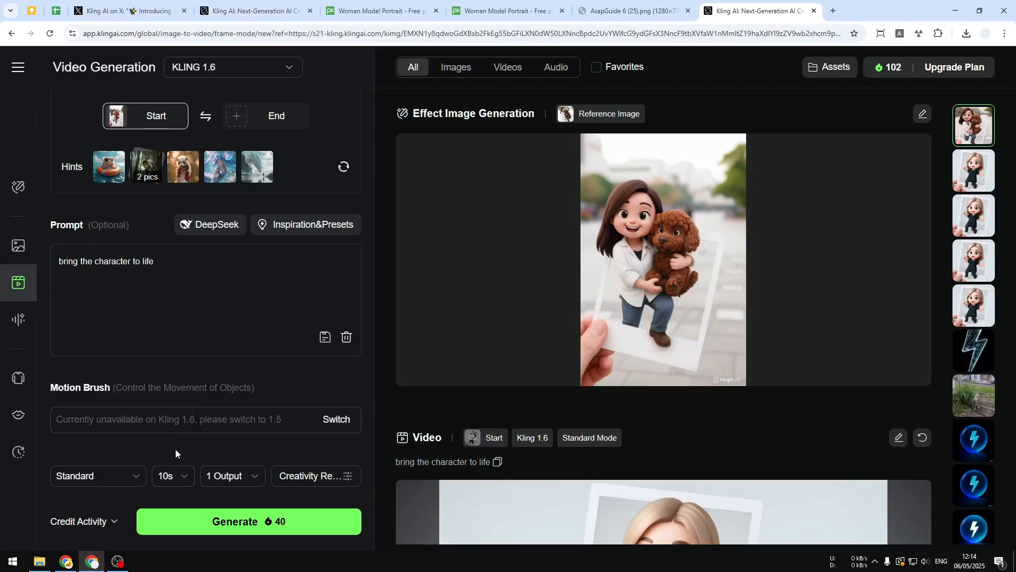
click(172, 478)
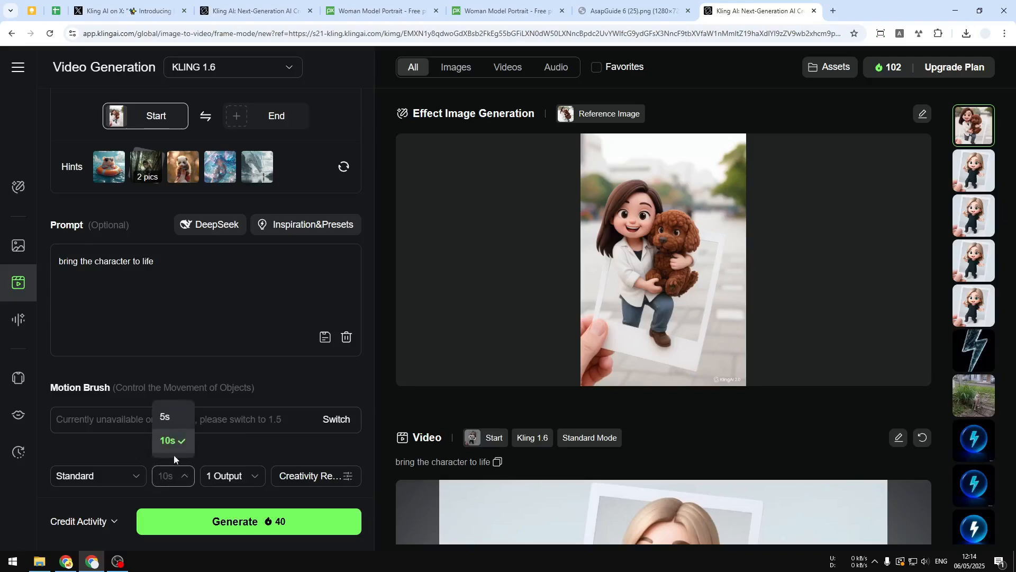
click(172, 420)
- Check the output count and creativity settings, keep 1 Output, and generate the video
click(216, 479)
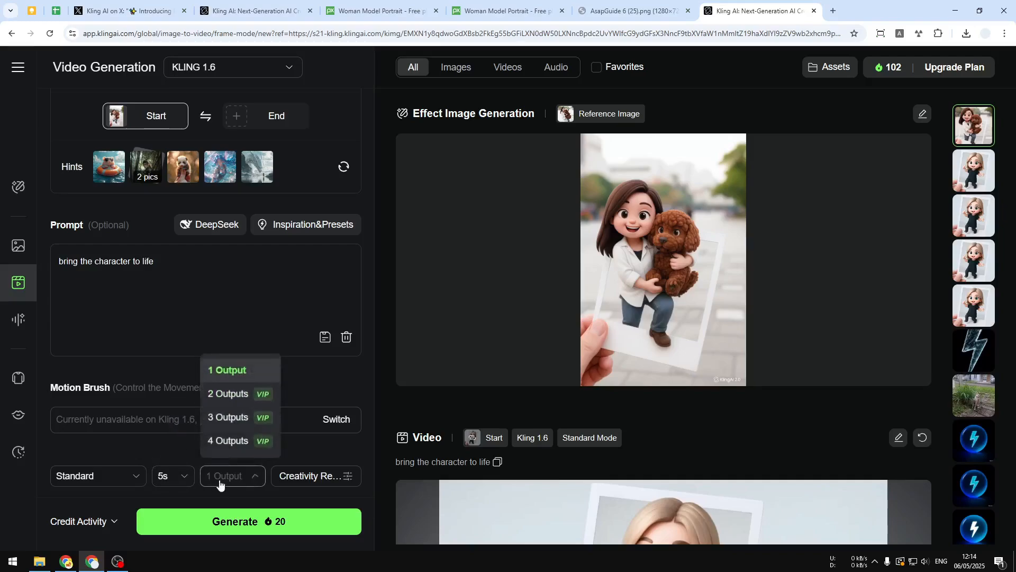
click(218, 479)
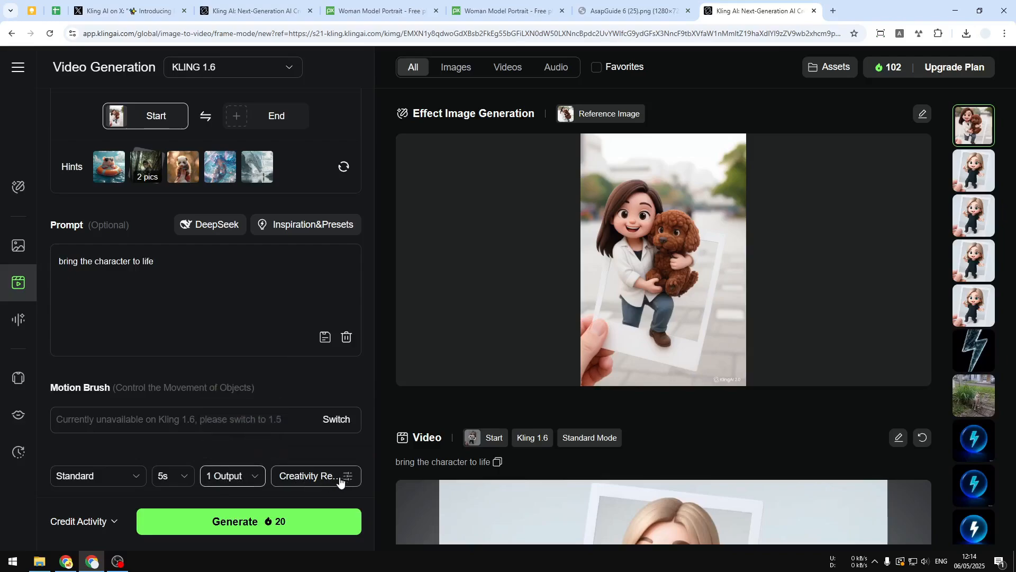
click(316, 480)
scroll(227, 302, up, 4)
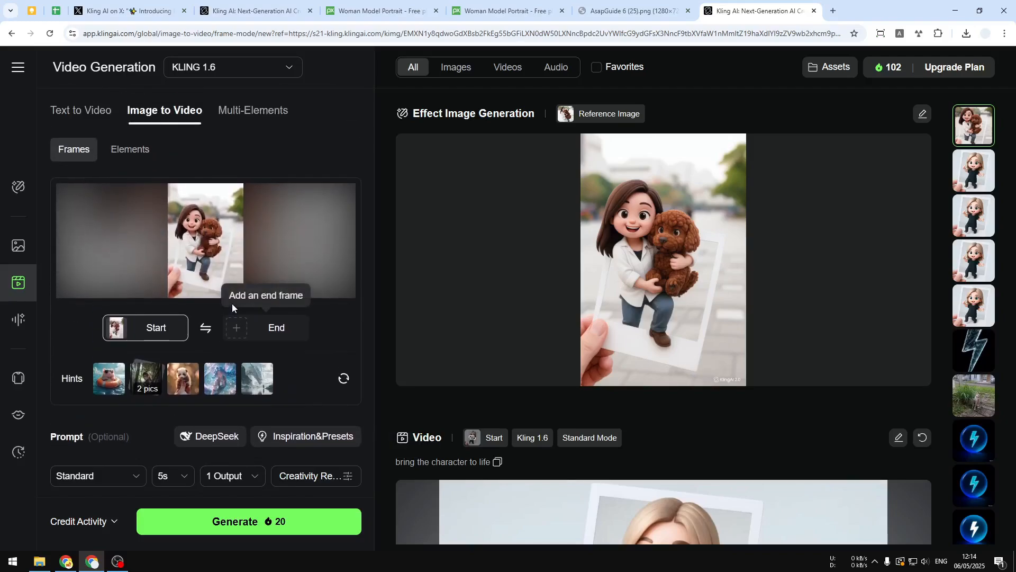
scroll(241, 337, down, 5)
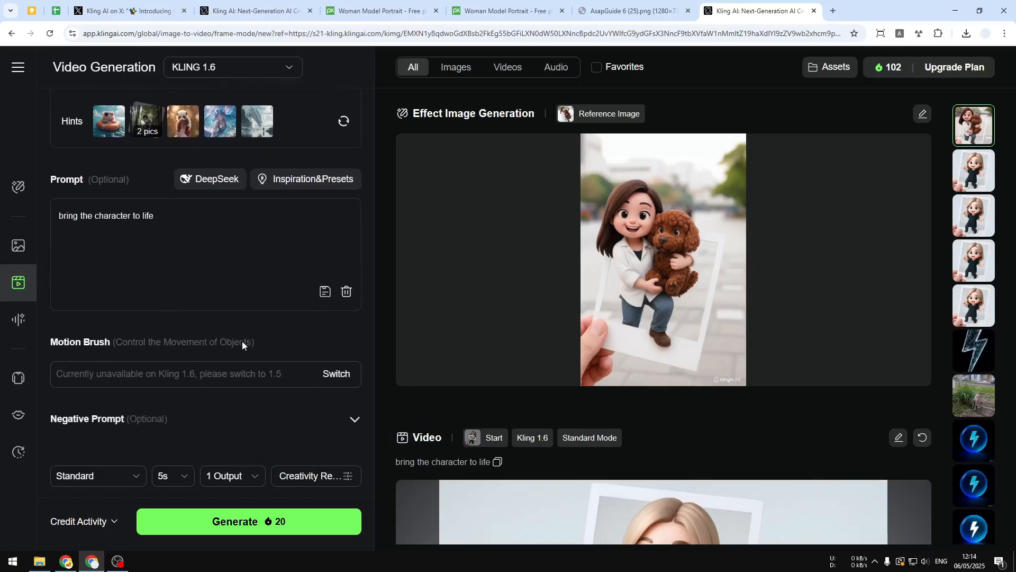
click(262, 522)
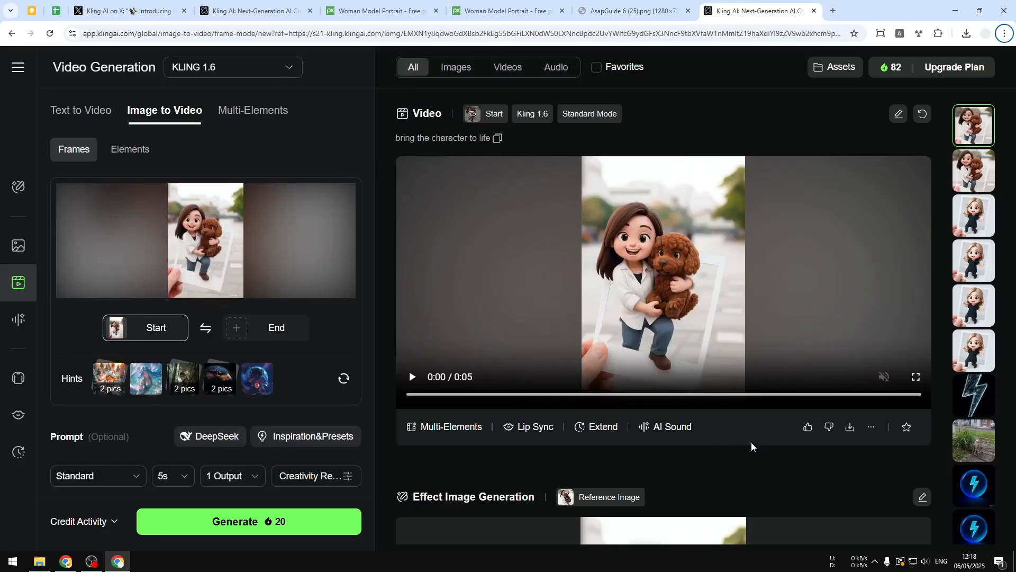
- Watch the generated video of the woman and dog in its detail view and return to the video generation page
click(649, 266)
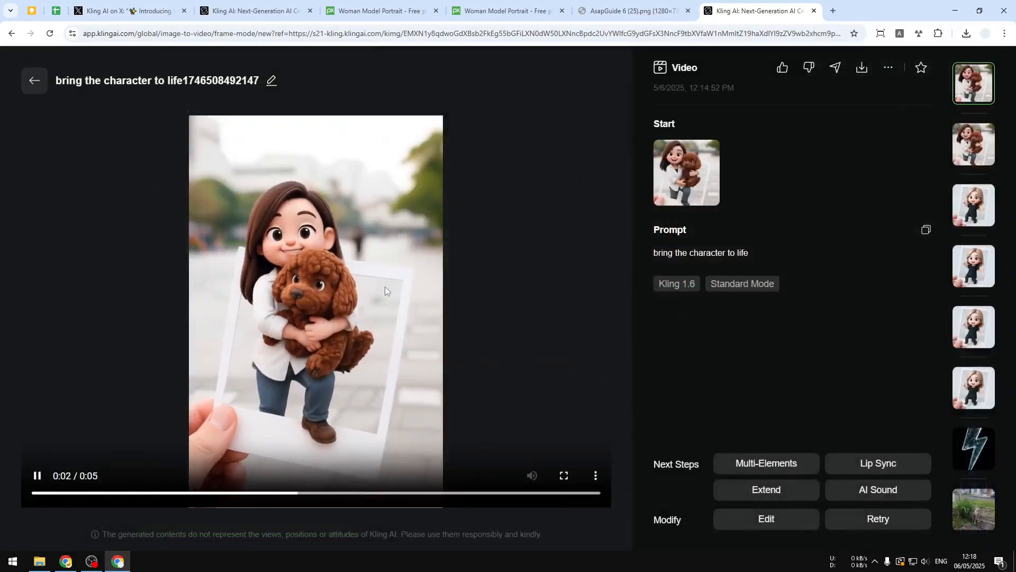
mouse_move(861, 78)
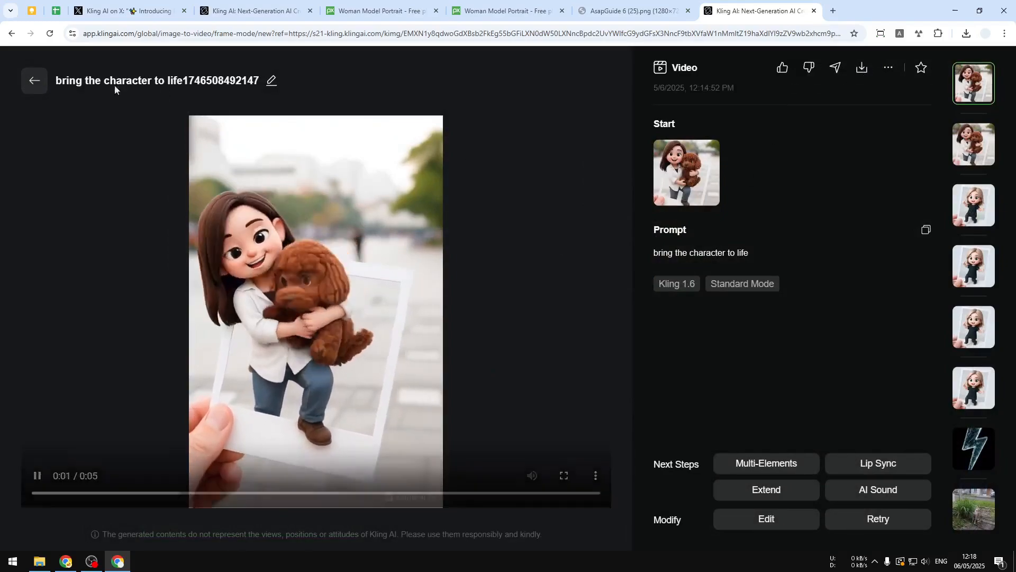
click(35, 83)
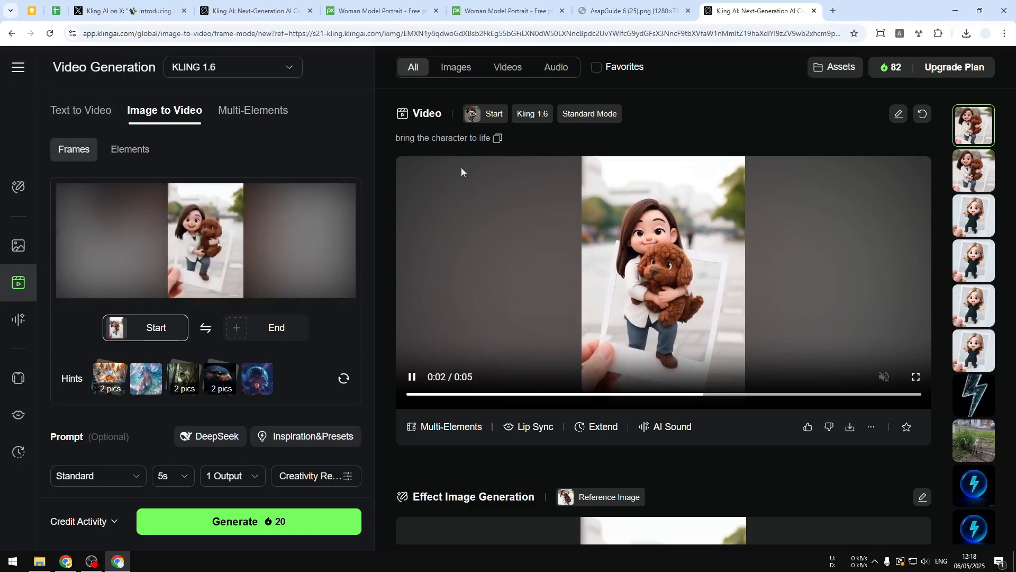
- Filter the creations to images and switch to Kling AI's Instant Film Effect post on X
click(456, 68)
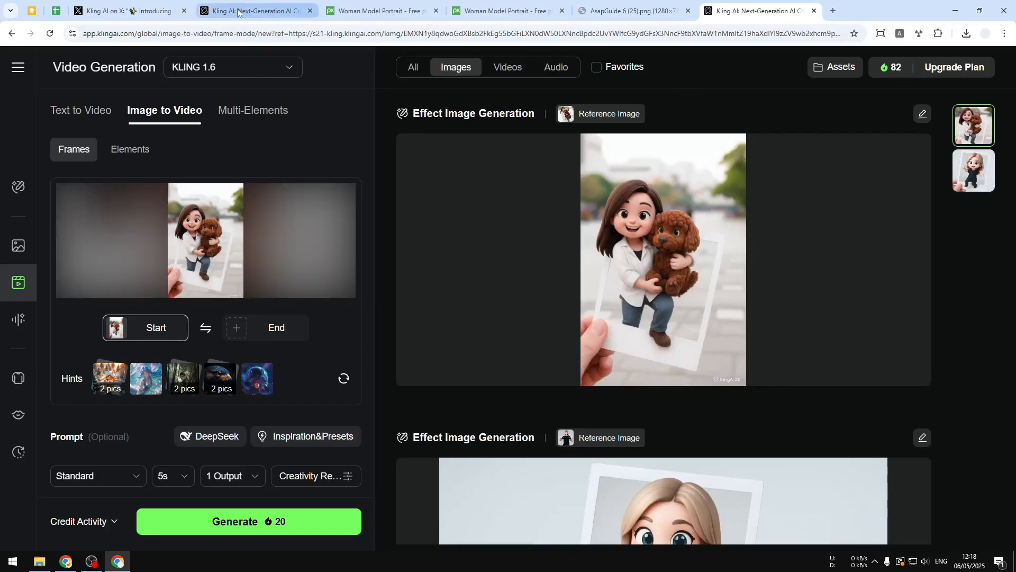
click(149, 10)
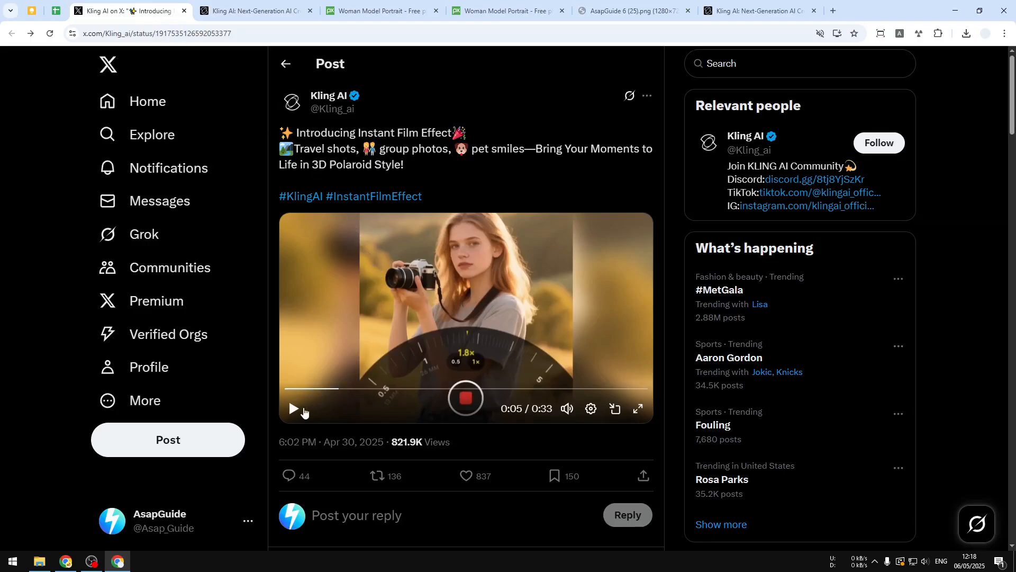